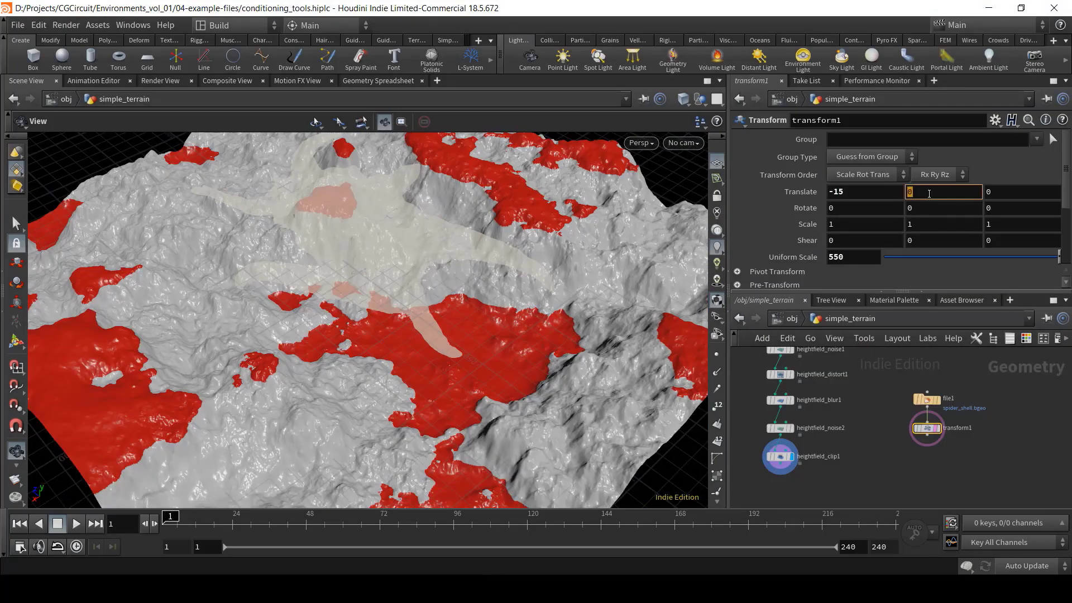
- Offset the shell's translate and add HeightField Project and Layer Clear nodes to stamp a raised bump
{"action": "left_click", "coordinate": [1008, 193]}
{"action": "type", "text": "-100"}
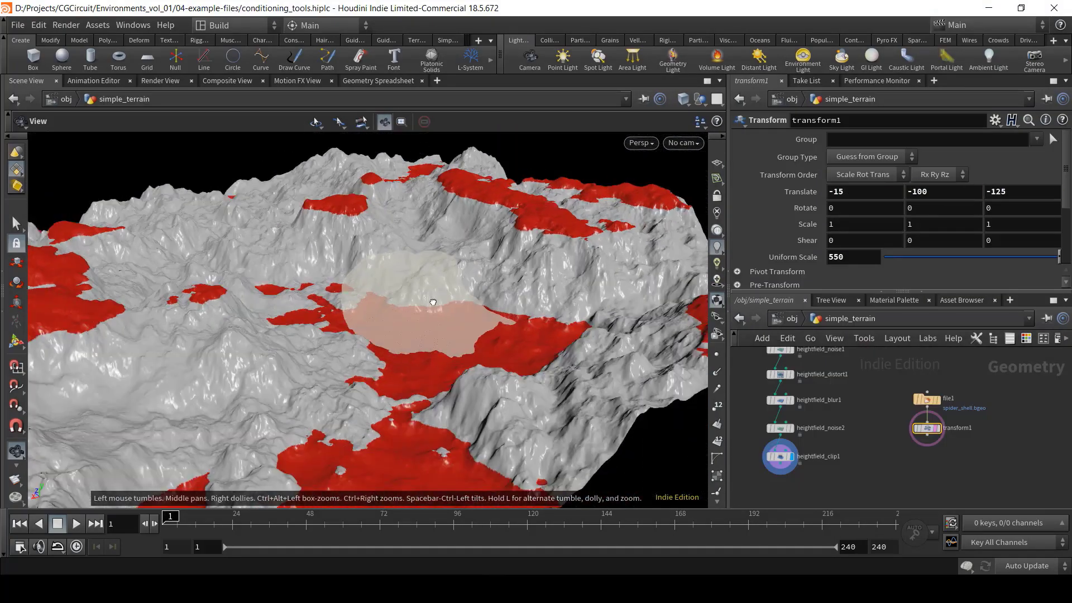
{"action": "key", "text": "Tab"}
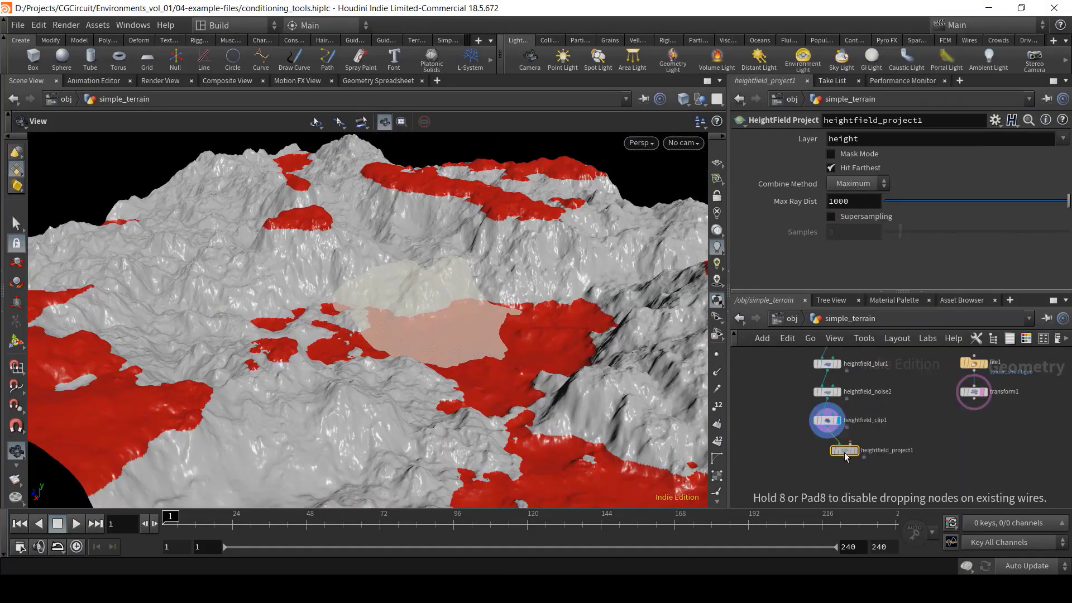
{"action": "left_click", "coordinate": [835, 453]}
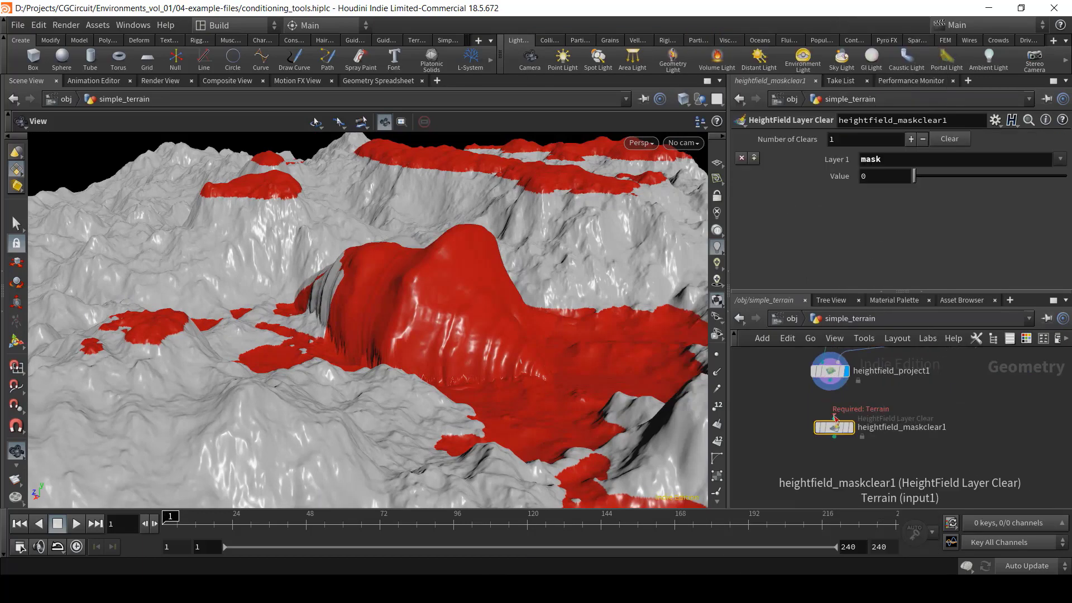
{"action": "left_click", "coordinate": [835, 418]}
{"action": "left_click_drag", "start_coordinate": [347, 328], "coordinate": [471, 354]}
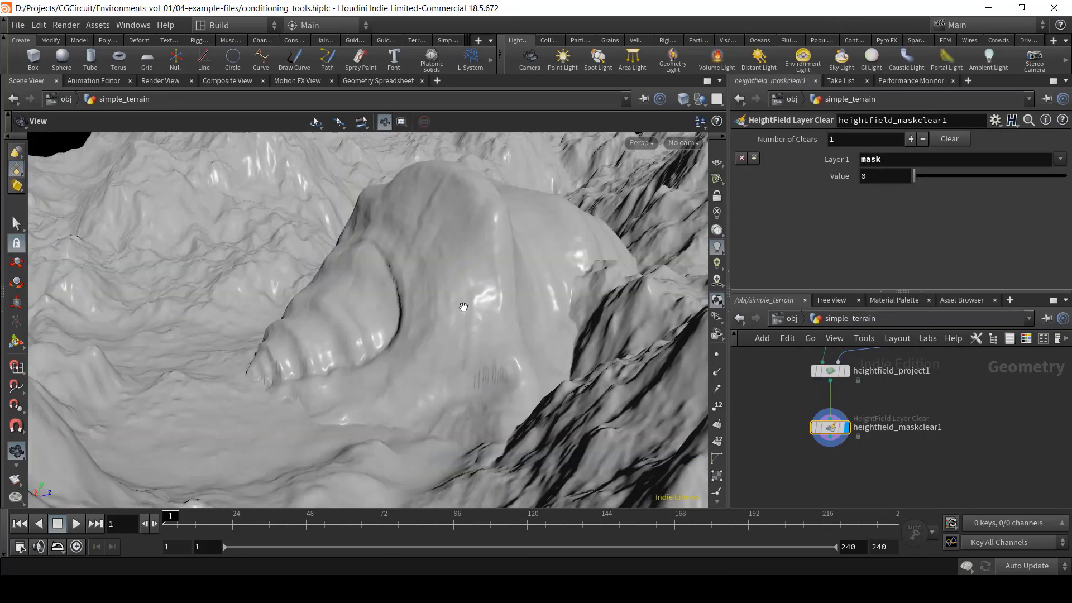
- Add a HeightField Draw Mask node, paint a mask shape, and set Blur Radius to 200
{"action": "key", "text": "Tab"}
{"action": "left_click", "coordinate": [886, 443]}
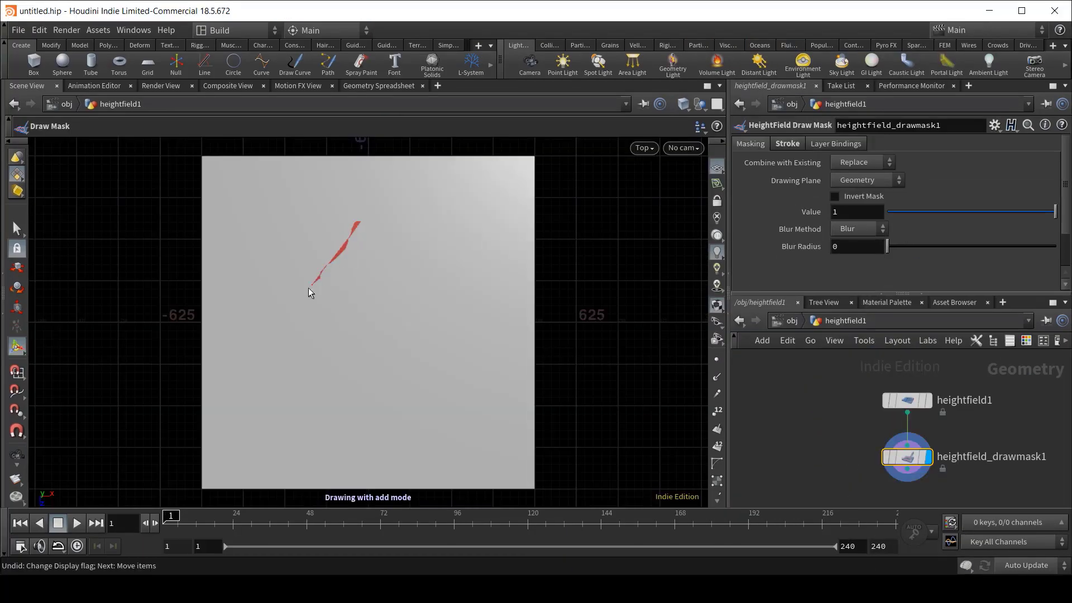
{"action": "left_click_drag", "start_coordinate": [311, 290], "coordinate": [438, 317]}
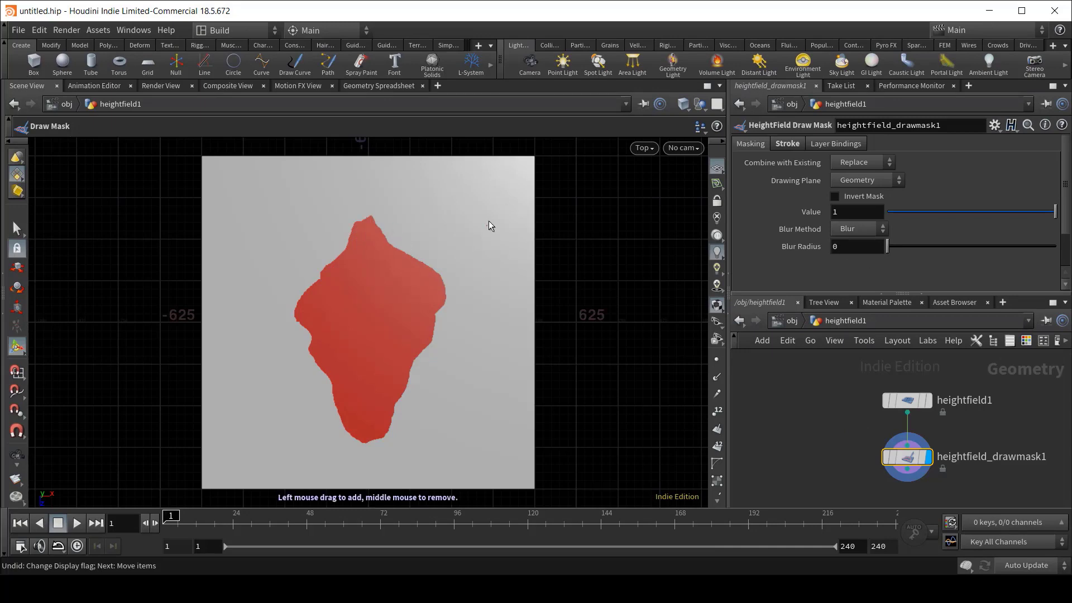
{"action": "type", "text": "200"}
{"action": "key", "text": "Return"}
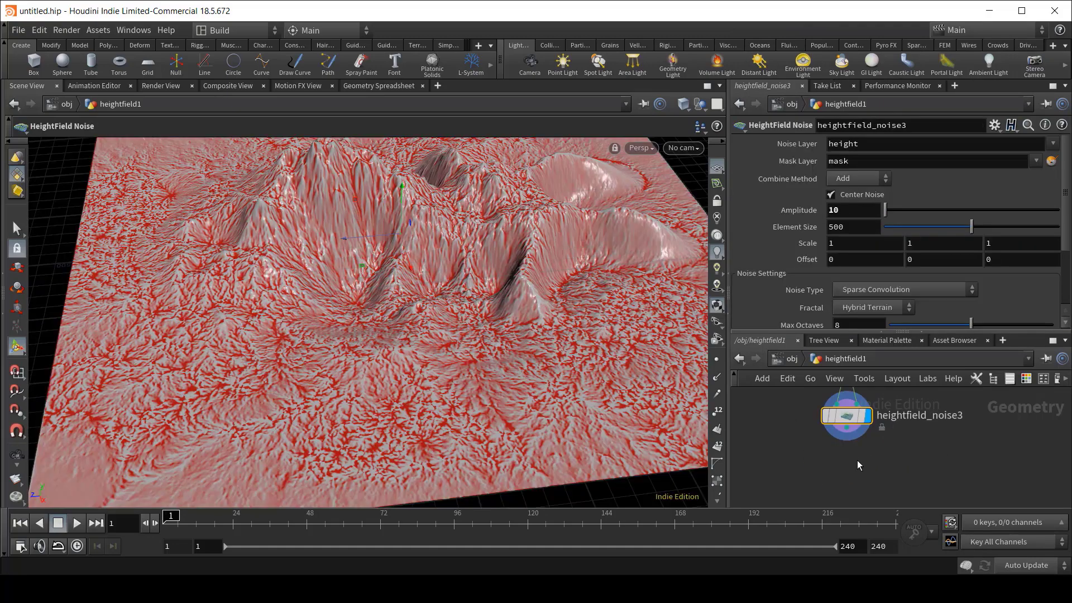
- Search 'hf' for a heightfield node and advance frames so the erosion cooks
{"action": "key", "text": "Tab"}
{"action": "type", "text": "hf"}
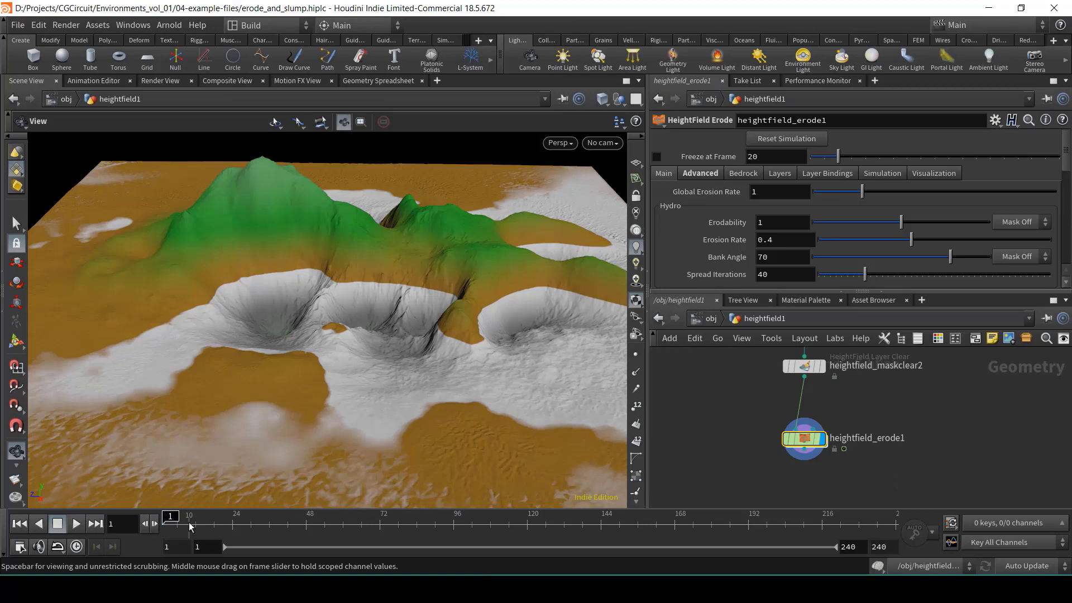
{"action": "key", "text": "Up"}
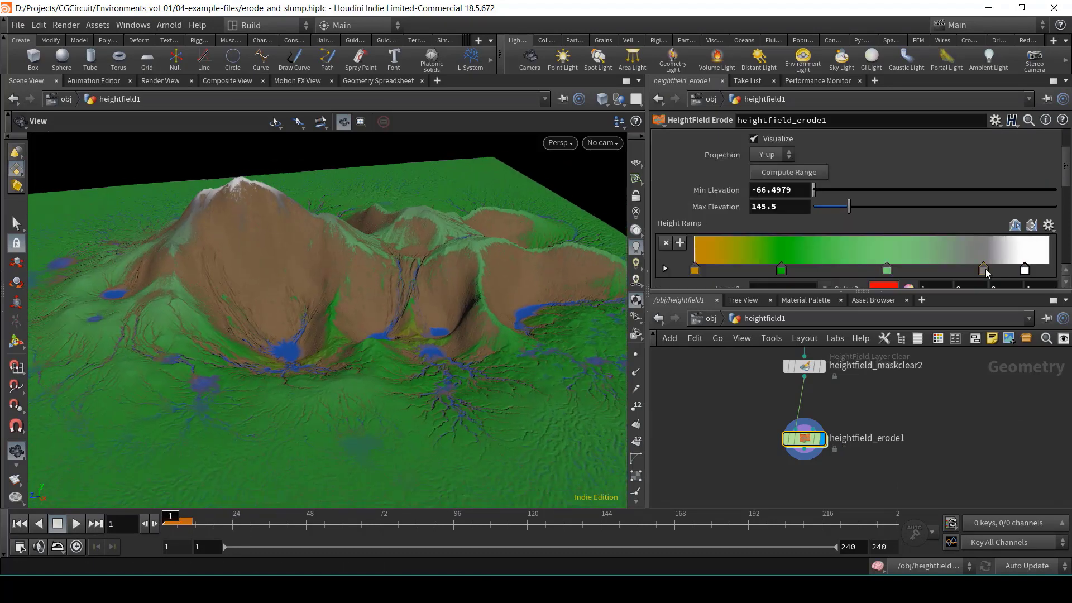
- Lower the grey and white height-ramp keys to brighten the eroded terrain colouring
{"action": "left_click_drag", "start_coordinate": [943, 274], "coordinate": [908, 271]}
{"action": "left_click_drag", "start_coordinate": [1025, 270], "coordinate": [955, 270]}
{"action": "left_click_drag", "start_coordinate": [469, 292], "coordinate": [298, 287]}
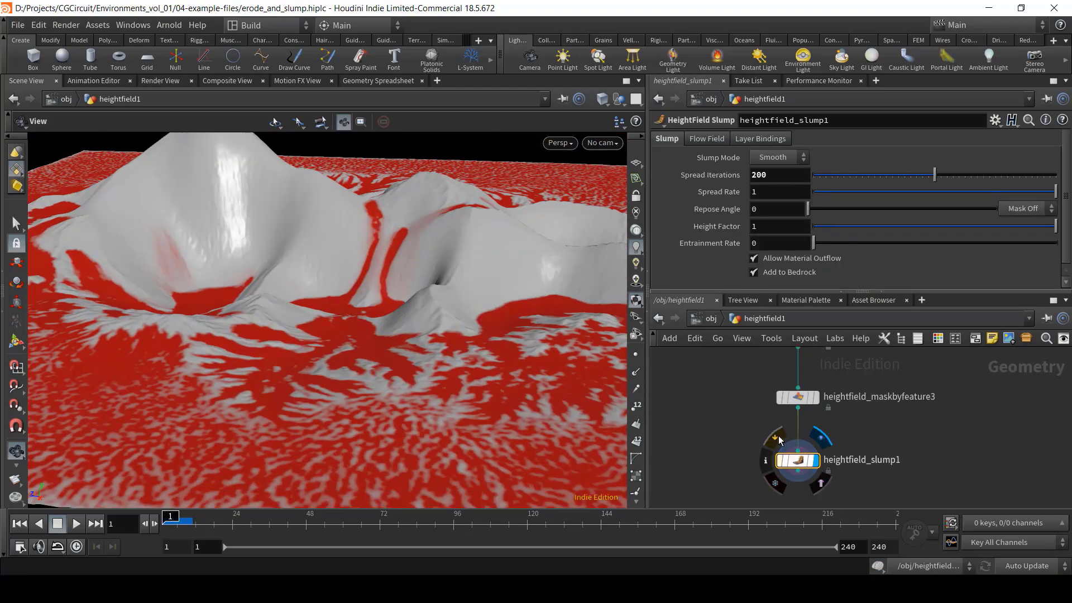
- Add a Layer Clear node below the Slump node and check its Spread Iterations of 200
{"action": "key", "text": "Tab"}
{"action": "type", "text": "h"}
{"action": "left_click", "coordinate": [539, 358]}
{"action": "left_click", "coordinate": [779, 453]}
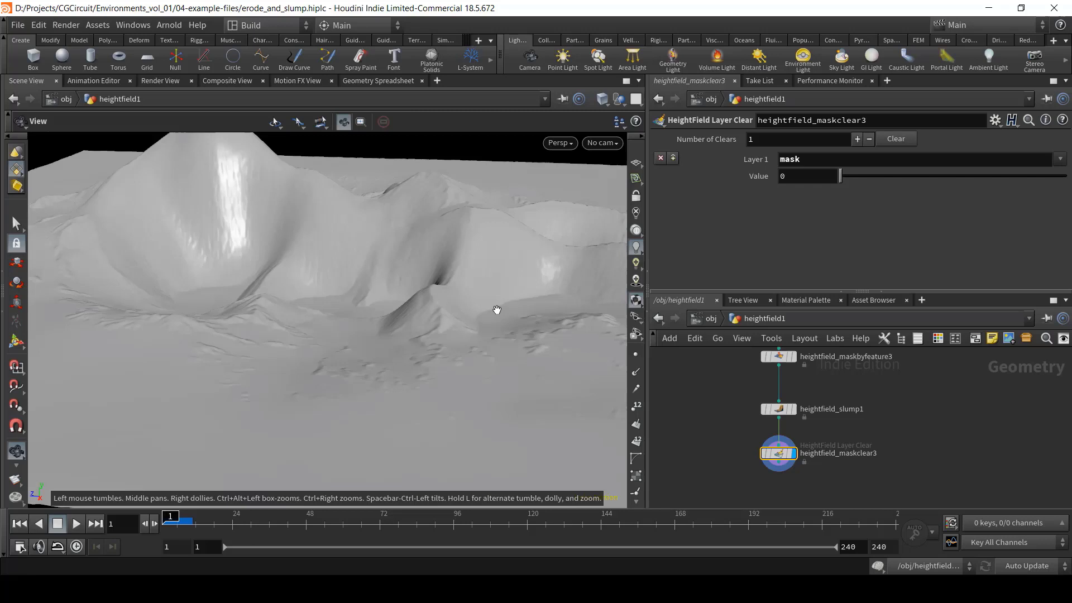
{"action": "left_click_drag", "start_coordinate": [479, 330], "coordinate": [447, 358]}
{"action": "left_click", "coordinate": [779, 409]}
{"action": "left_click", "coordinate": [792, 176]}
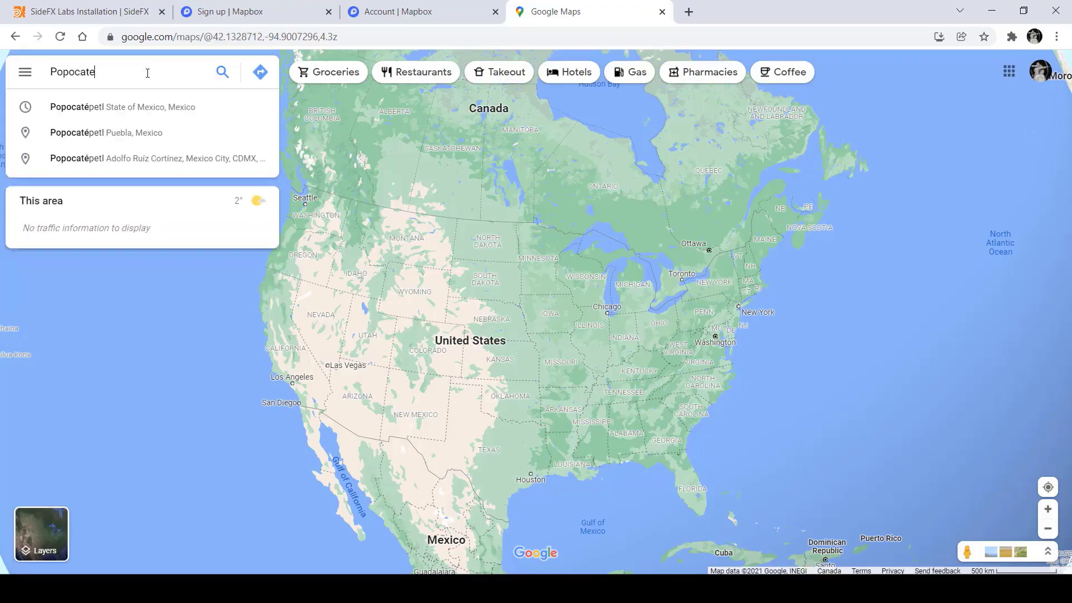
- Find Popocatépetl on Google Maps in satellite view and get the volcano's coordinates
{"action": "key", "text": "Return"}
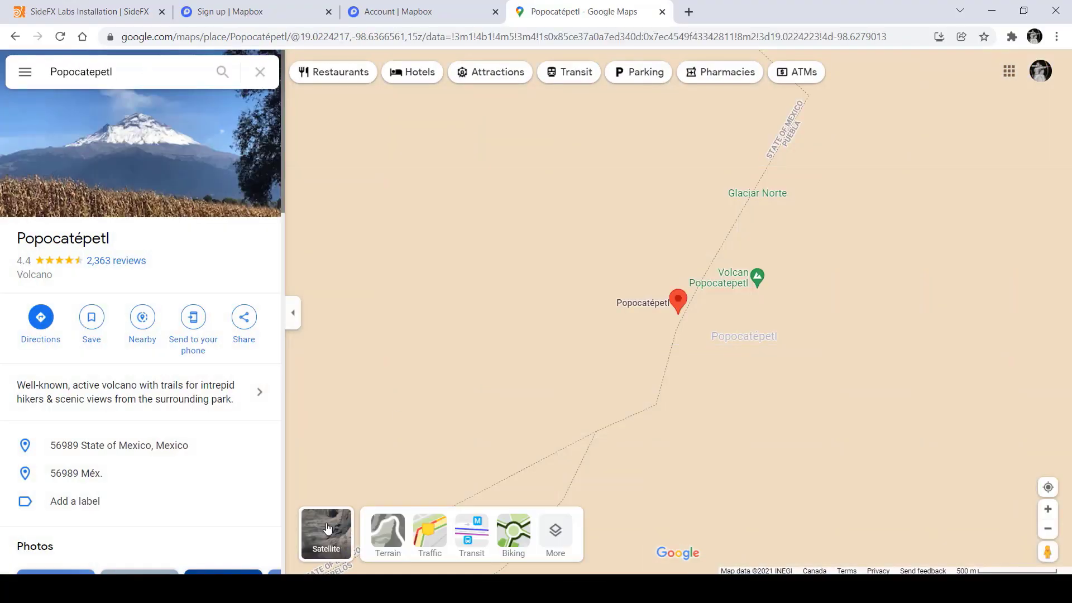
{"action": "left_click", "coordinate": [325, 532]}
{"action": "scroll", "coordinate": [659, 263], "scroll_direction": "up", "scroll_amount": 2}
{"action": "right_click", "coordinate": [708, 269]}
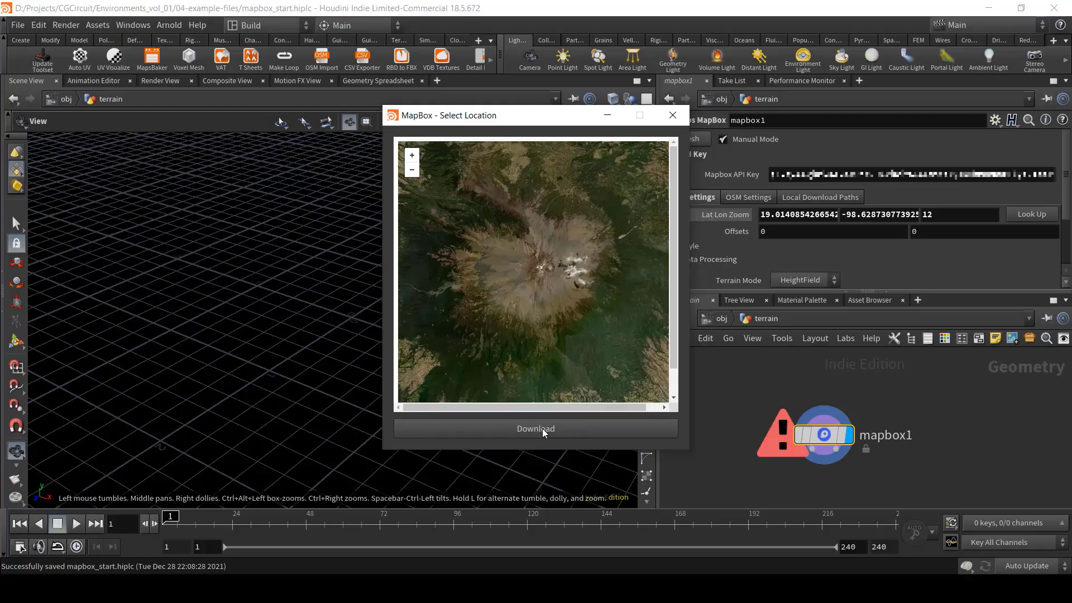
- Load the Popocatépetl terrain in the Mapbox node and inspect it
{"action": "left_click", "coordinate": [546, 434]}
{"action": "key", "text": "f"}
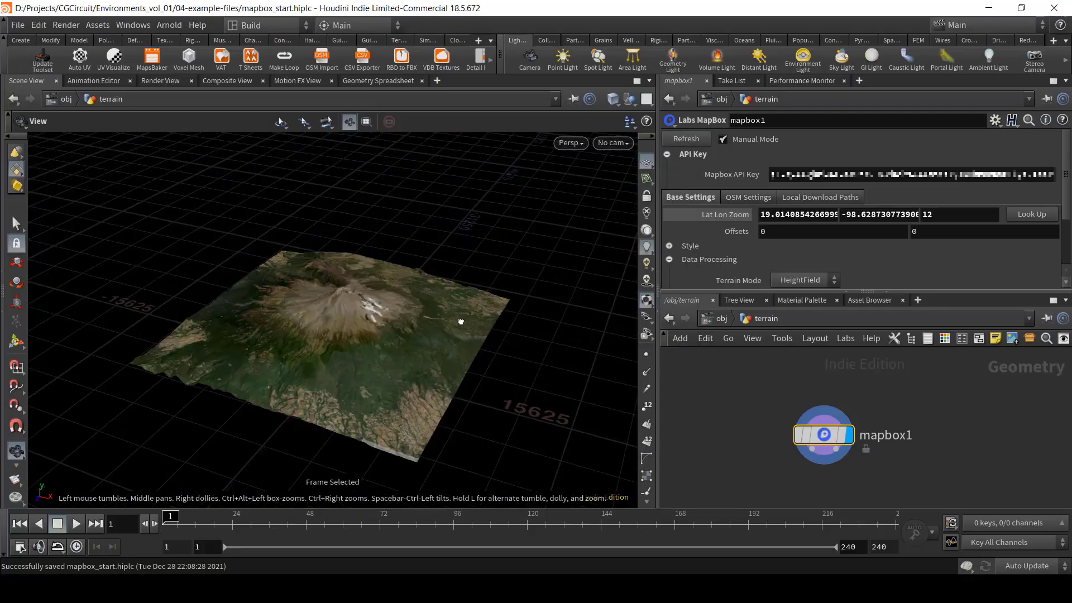
{"action": "left_click_drag", "start_coordinate": [424, 358], "coordinate": [491, 249]}
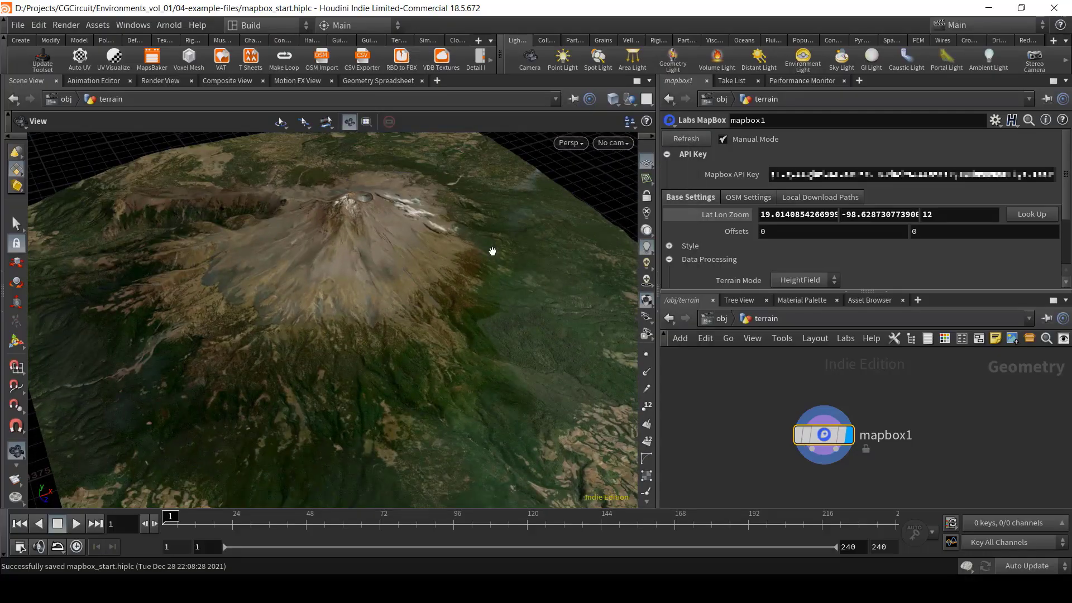
{"action": "middle_click", "coordinate": [821, 435]}
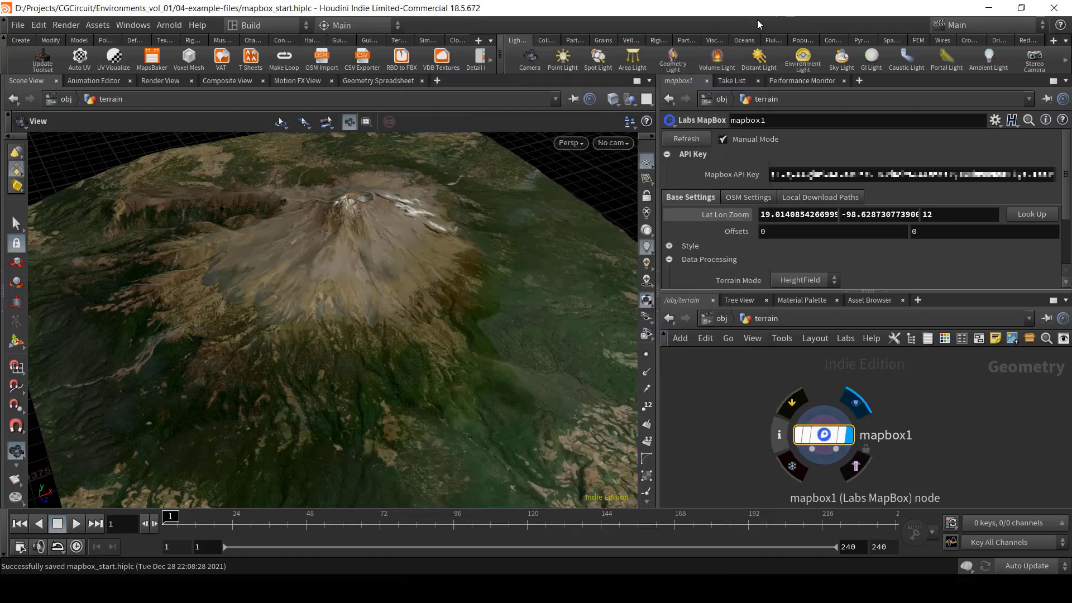
{"action": "left_click_drag", "start_coordinate": [463, 357], "coordinate": [445, 297]}
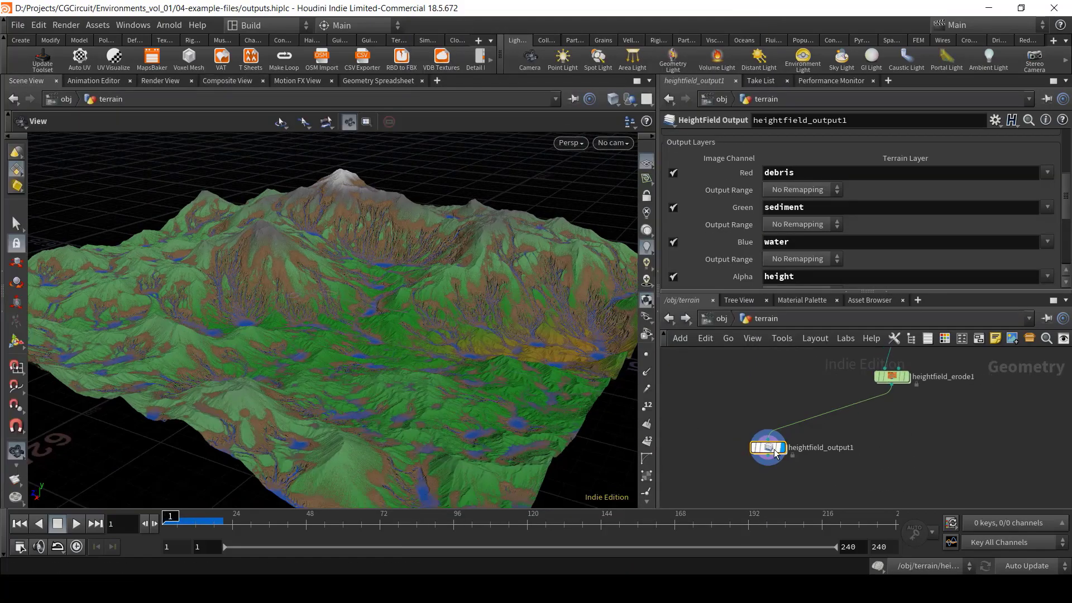
- Add a Convert HeightField node below the erosion, then a HeightField Quick Shade with a base texture image
{"action": "key", "text": "Tab"}
{"action": "type", "text": "convert"}
{"action": "left_click", "coordinate": [892, 437]}
{"action": "left_click", "coordinate": [907, 452]}
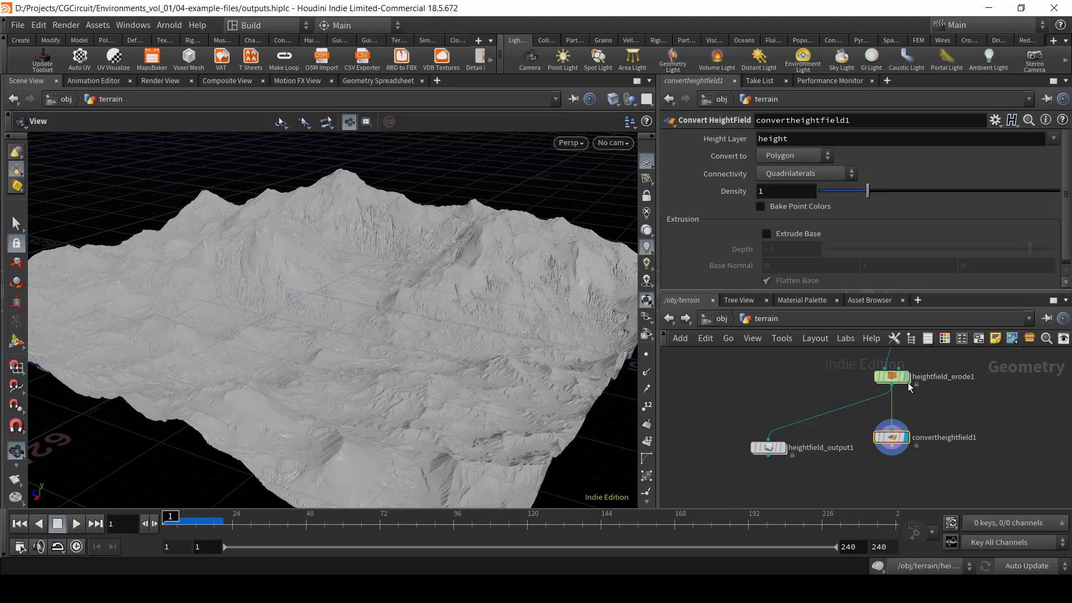
{"action": "scroll", "coordinate": [481, 287], "scroll_direction": "up", "scroll_amount": 5}
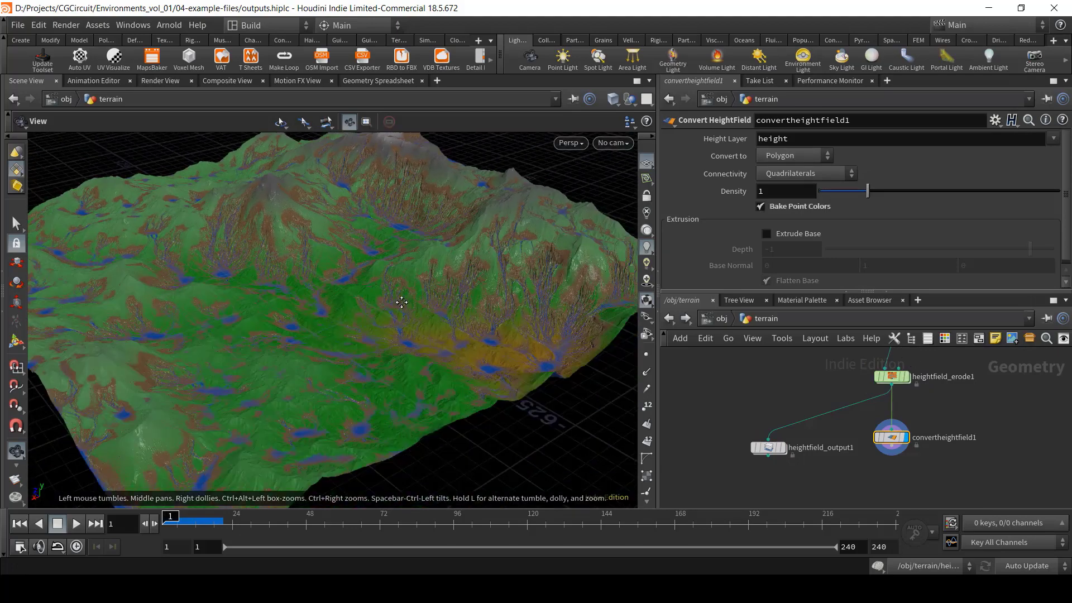
{"action": "key", "text": "Tab"}
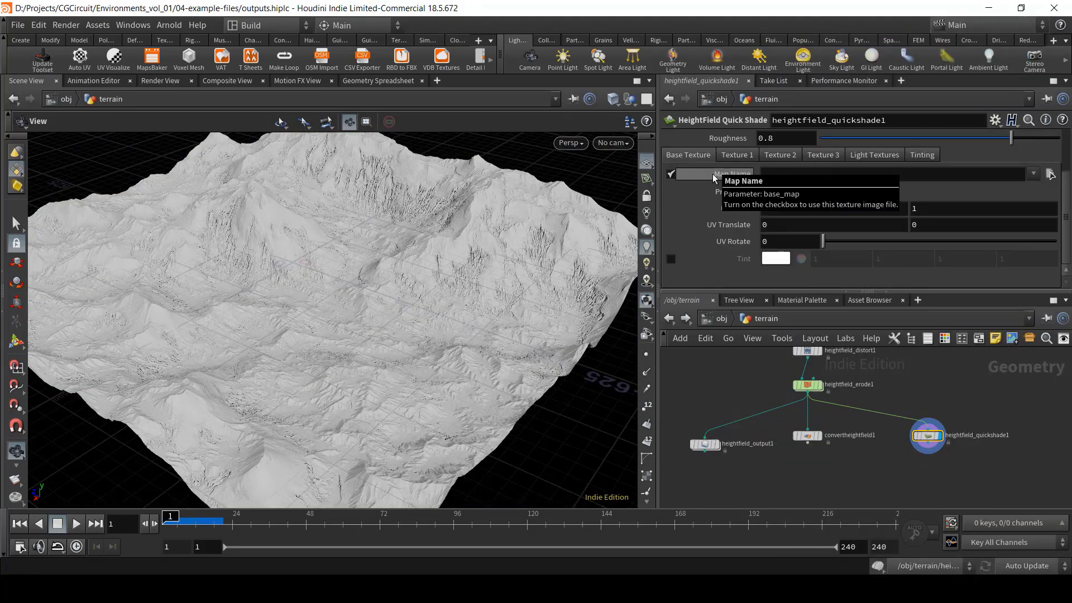
{"action": "left_click", "coordinate": [1051, 174]}
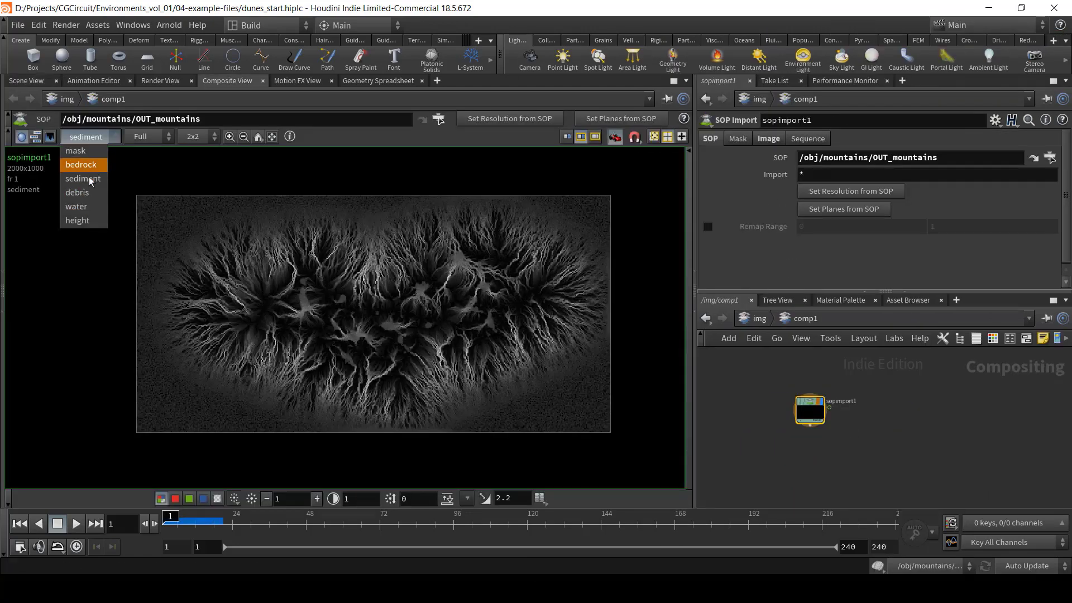
- Enable Remap Range in SOP Import and display the mountains height plane
{"action": "left_click", "coordinate": [89, 176]}
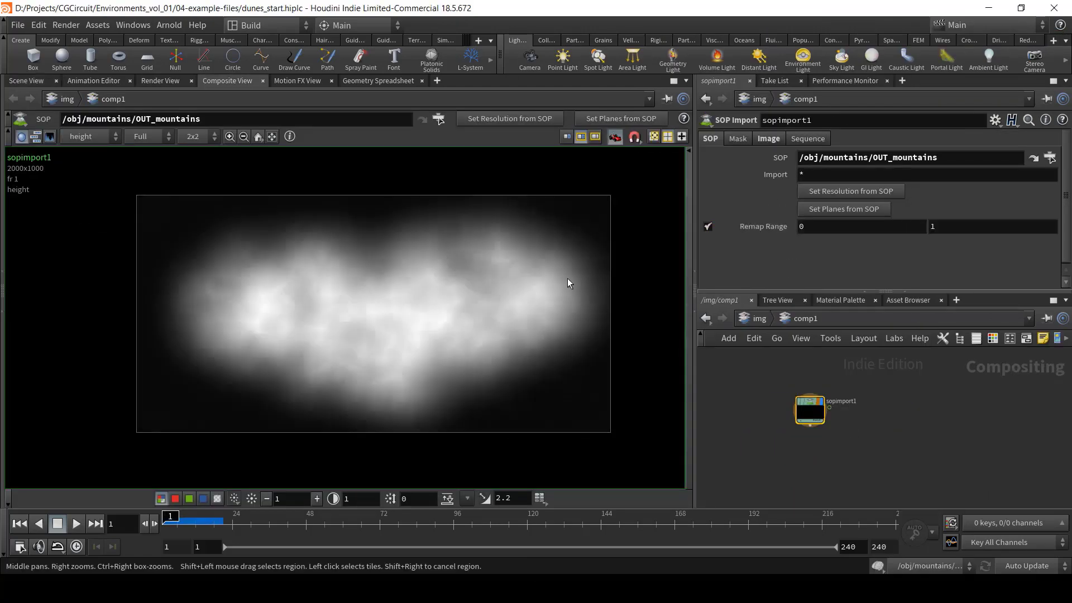
{"action": "left_click", "coordinate": [88, 136]}
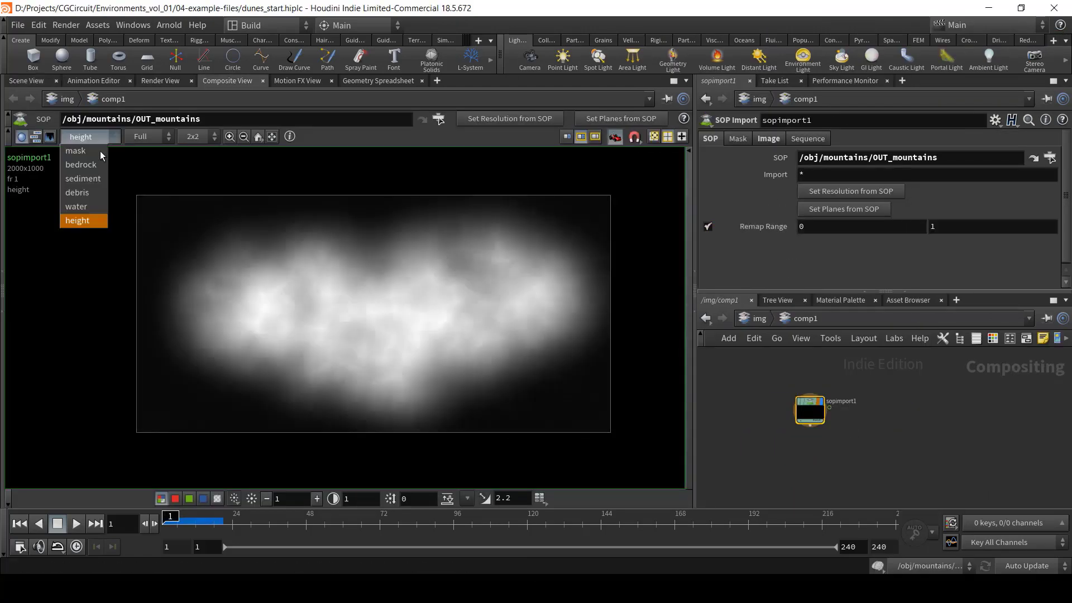
{"action": "left_click", "coordinate": [83, 145]}
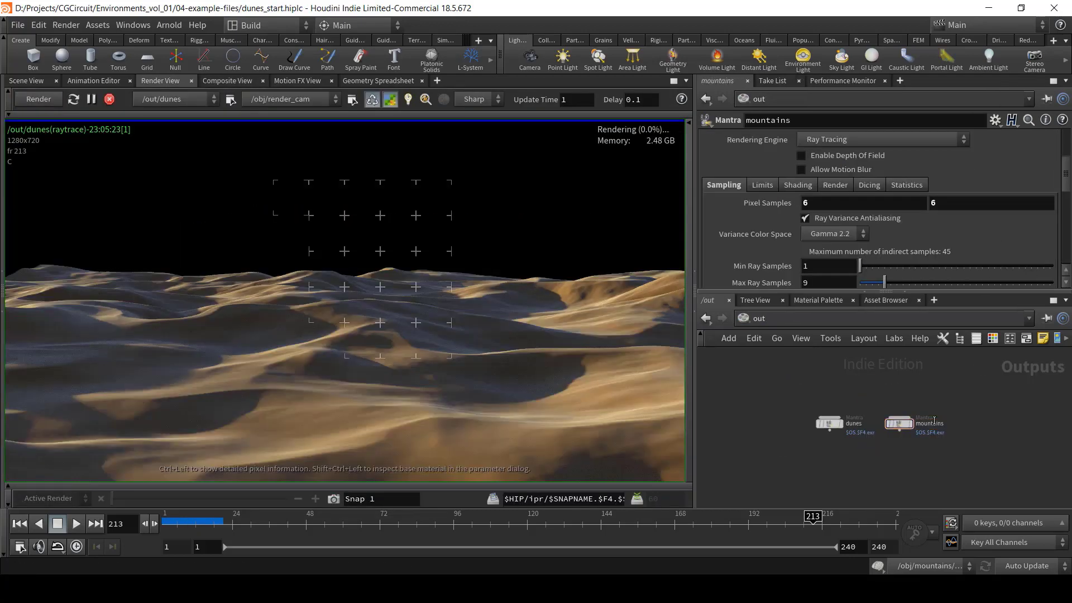
{"action": "scroll", "coordinate": [883, 212], "scroll_direction": "up", "scroll_amount": 3}
- Set the mountains Mantra node's Force Objects to the mountains object
{"action": "left_click", "coordinate": [802, 165]}
{"action": "left_click", "coordinate": [1050, 202]}
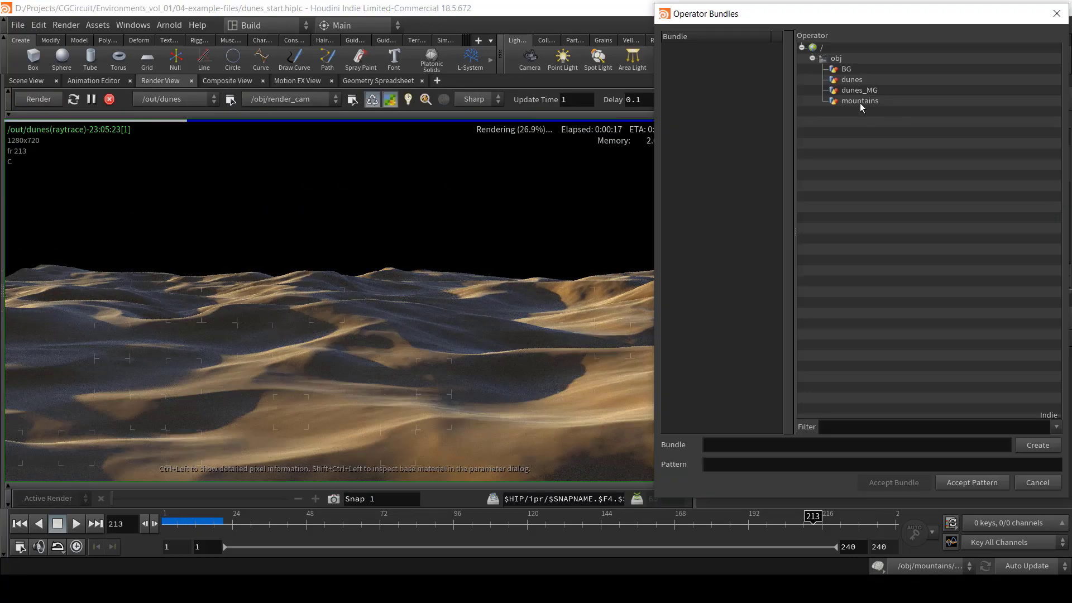
{"action": "left_click", "coordinate": [1005, 479]}
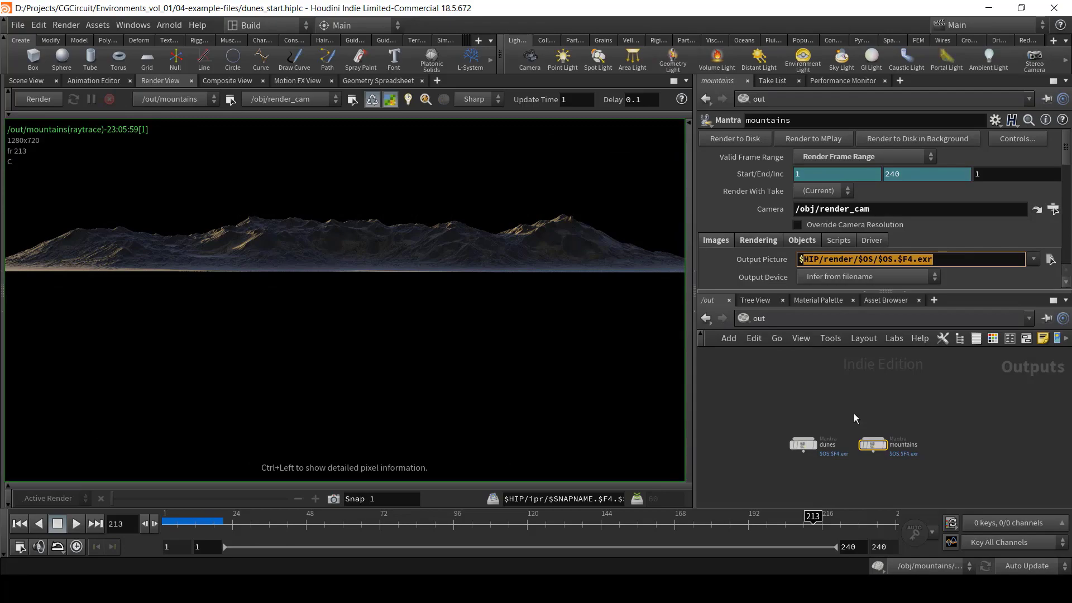
- Paste a copy of the mountains render node and rename it dunes_MG
{"action": "left_click", "coordinate": [947, 442]}
{"action": "double_click", "coordinate": [944, 436]}
{"action": "type", "text": "dunes_MG"}
{"action": "left_click", "coordinate": [990, 439]}
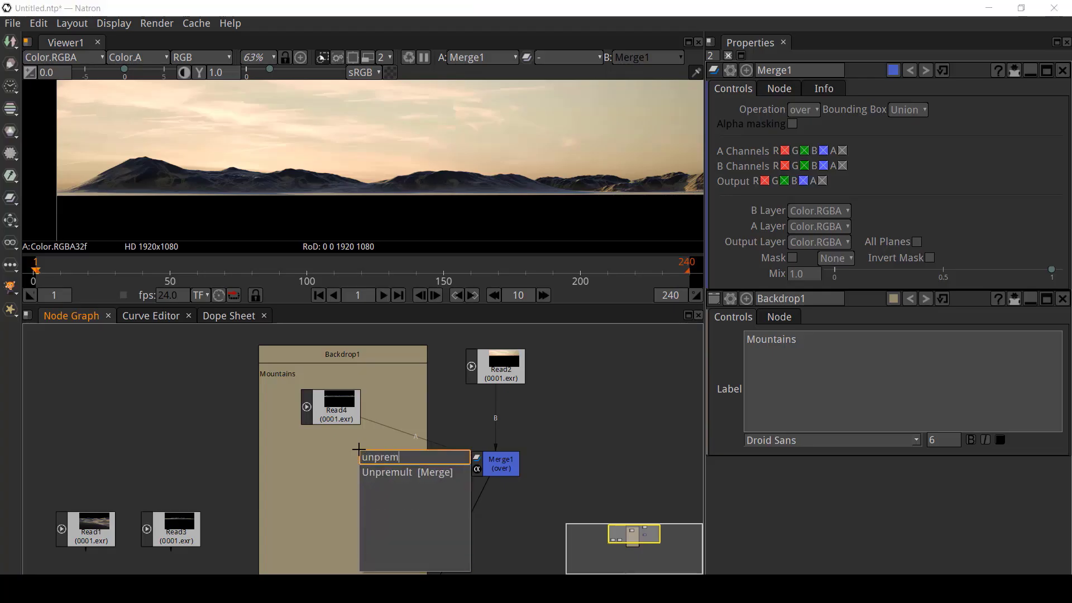
{"action": "key", "text": "Return"}
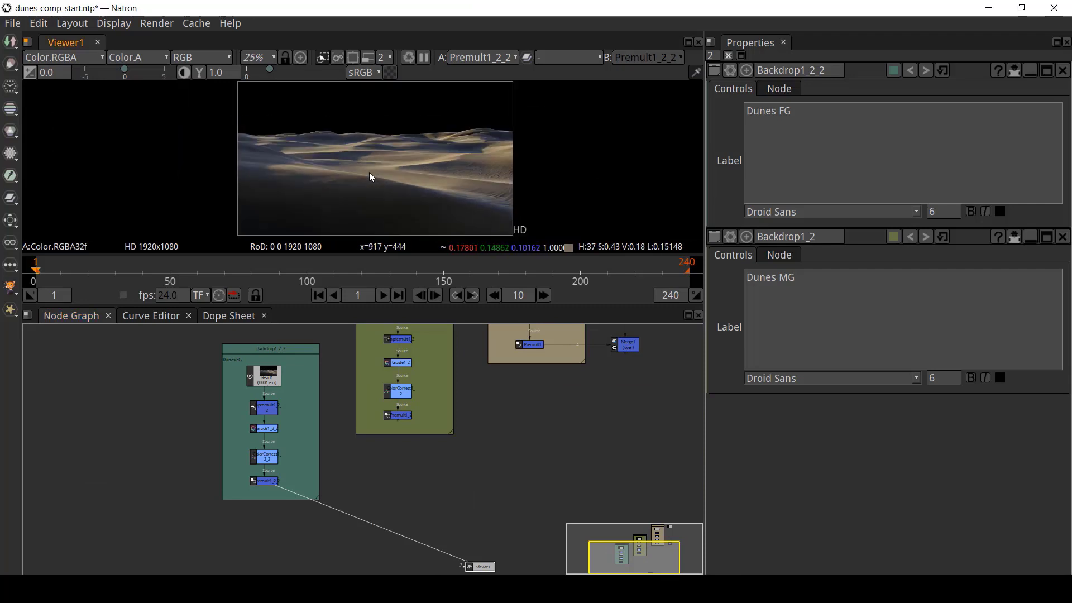
- Add a Merge (over) node under Merge1 and view the merged sky result
{"action": "scroll", "coordinate": [391, 178], "scroll_direction": "up", "scroll_amount": 3}
{"action": "scroll", "coordinate": [458, 430], "scroll_direction": "down", "scroll_amount": 3}
{"action": "scroll", "coordinate": [435, 447], "scroll_direction": "up", "scroll_amount": 4}
{"action": "key", "text": "m"}
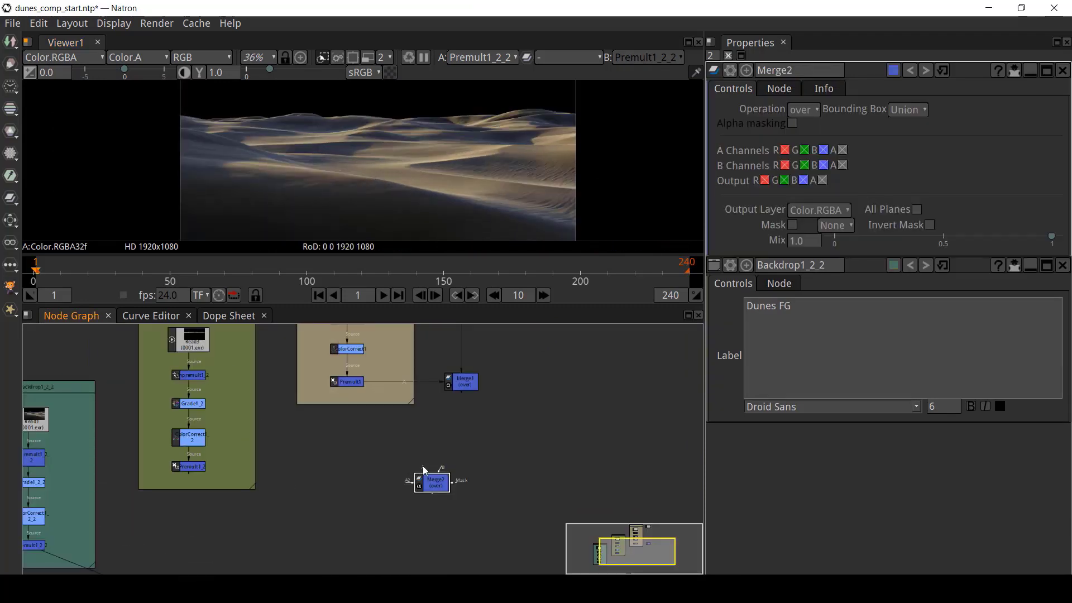
{"action": "left_click_drag", "start_coordinate": [421, 474], "coordinate": [468, 462]}
{"action": "key", "text": "1"}
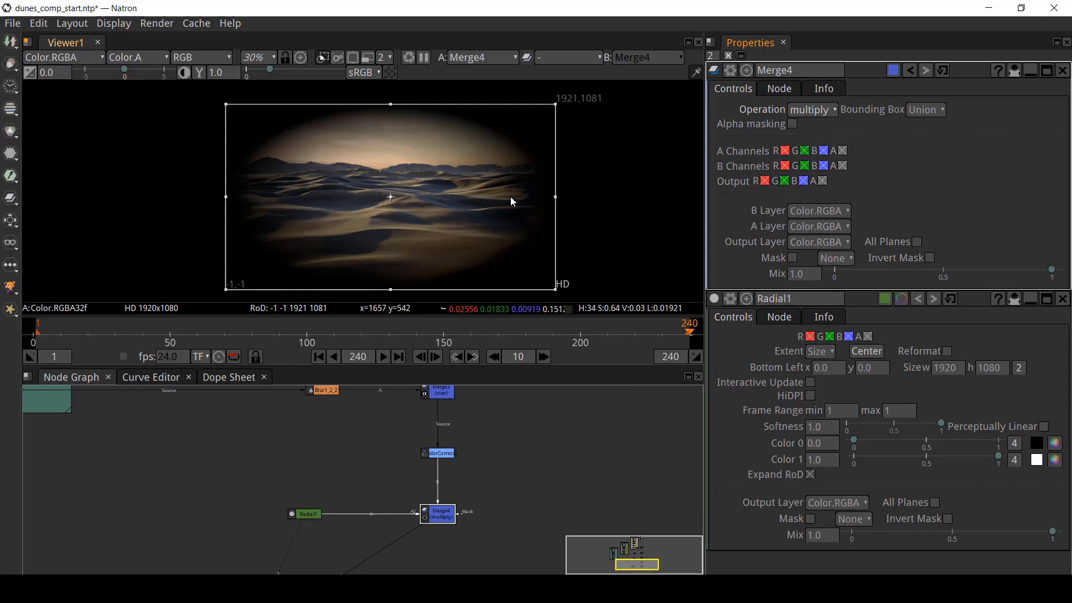
- Set the vignette Merge4 Mix to 0.4
{"action": "left_click_drag", "start_coordinate": [1052, 271], "coordinate": [944, 270]}
{"action": "double_click", "coordinate": [815, 275]}
{"action": "type", "text": ".4"}
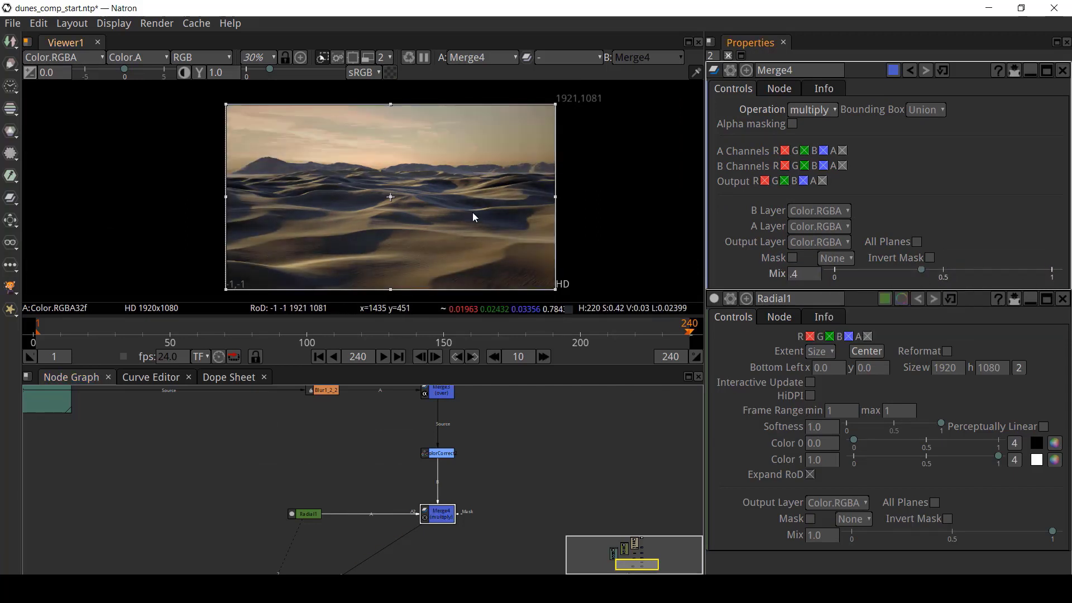
{"action": "scroll", "coordinate": [503, 425], "scroll_direction": "down", "scroll_amount": 4}
- Add a Noise node to give the composite grain
{"action": "key", "text": "Tab"}
{"action": "type", "text": "noise"}
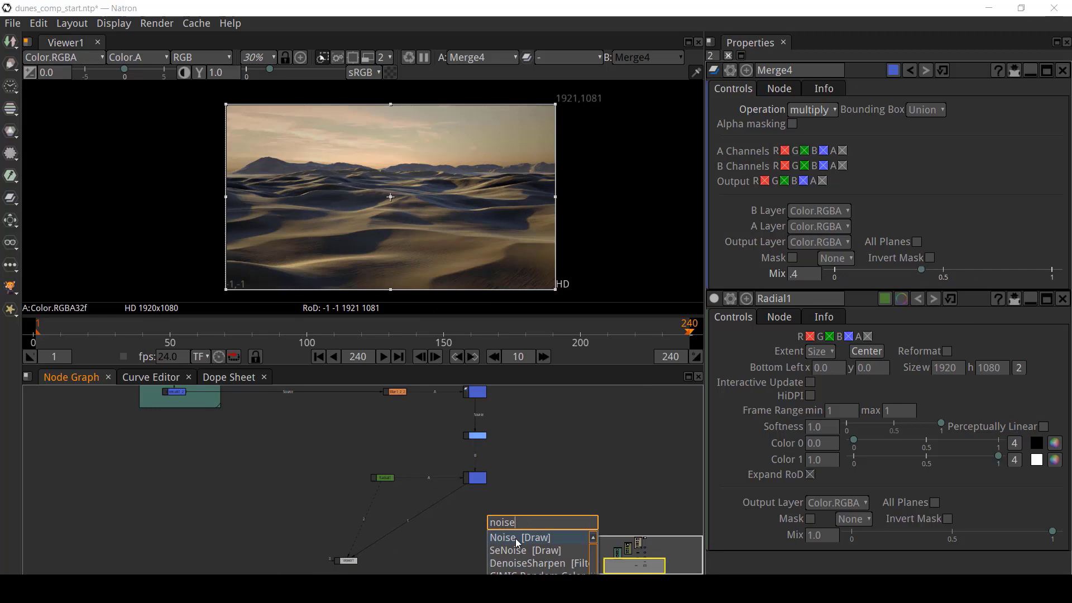
{"action": "key", "text": "Return"}
{"action": "scroll", "coordinate": [306, 207], "scroll_direction": "up", "scroll_amount": 4}
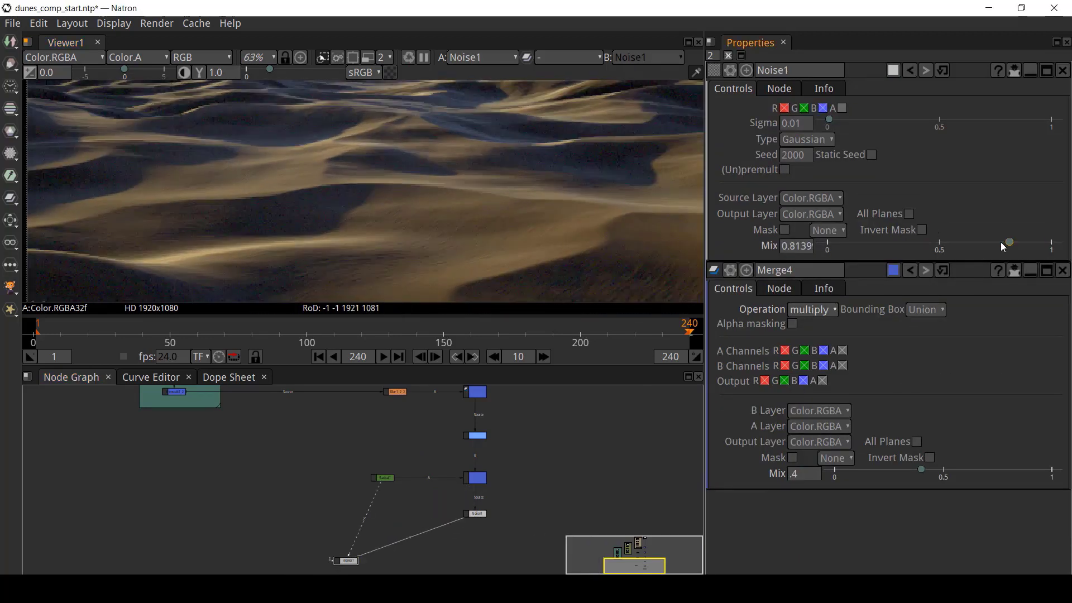
- Play back the composite in a maximized, fitted viewer
{"action": "key", "text": "l"}
{"action": "key", "text": "space"}
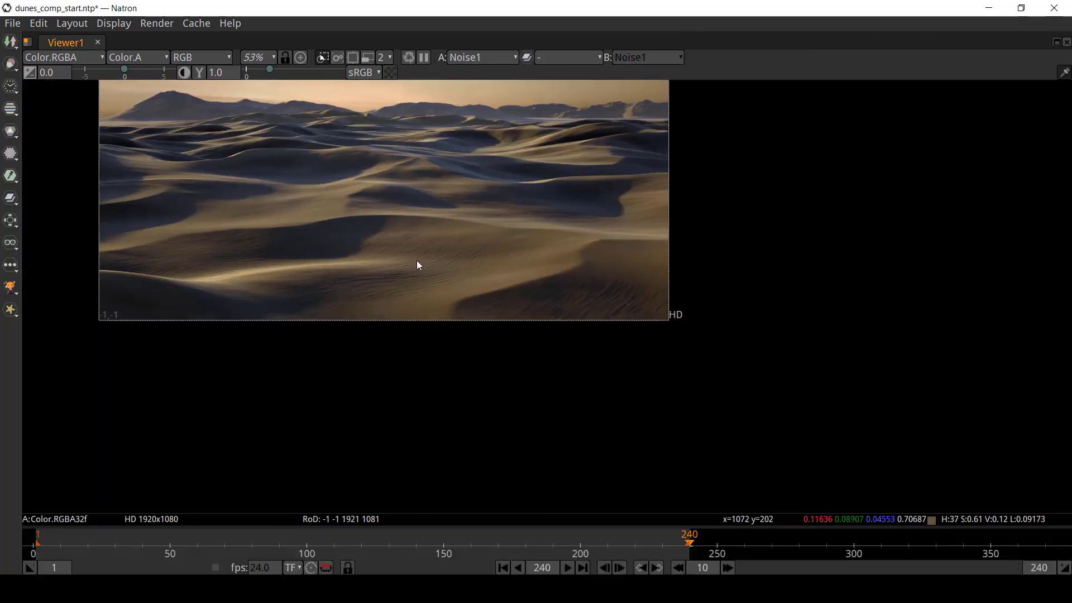
{"action": "key", "text": "f"}
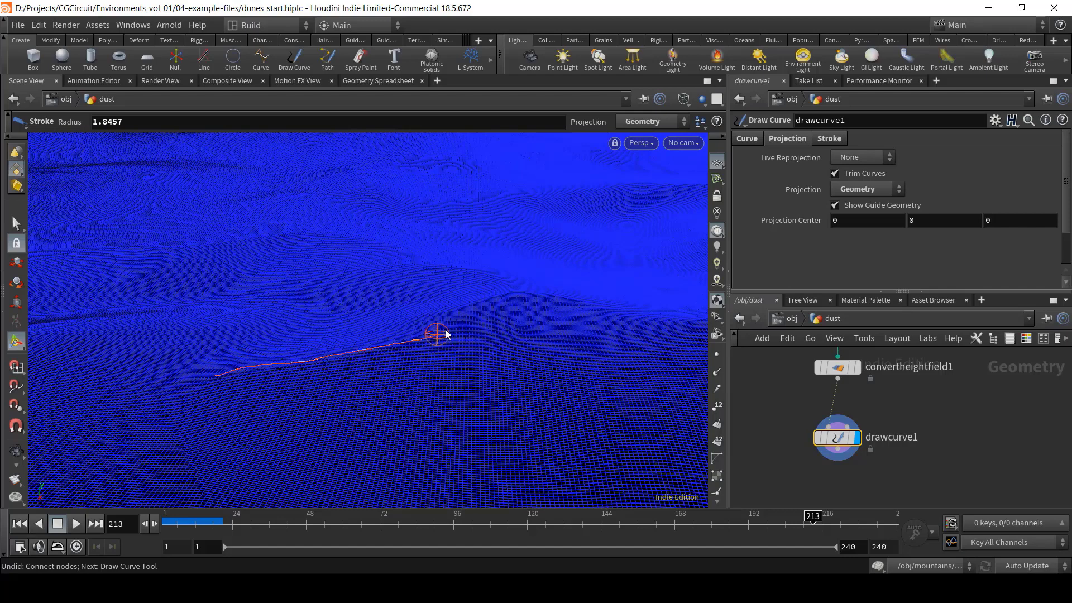
{"action": "left_click_drag", "start_coordinate": [438, 331], "coordinate": [645, 319]}
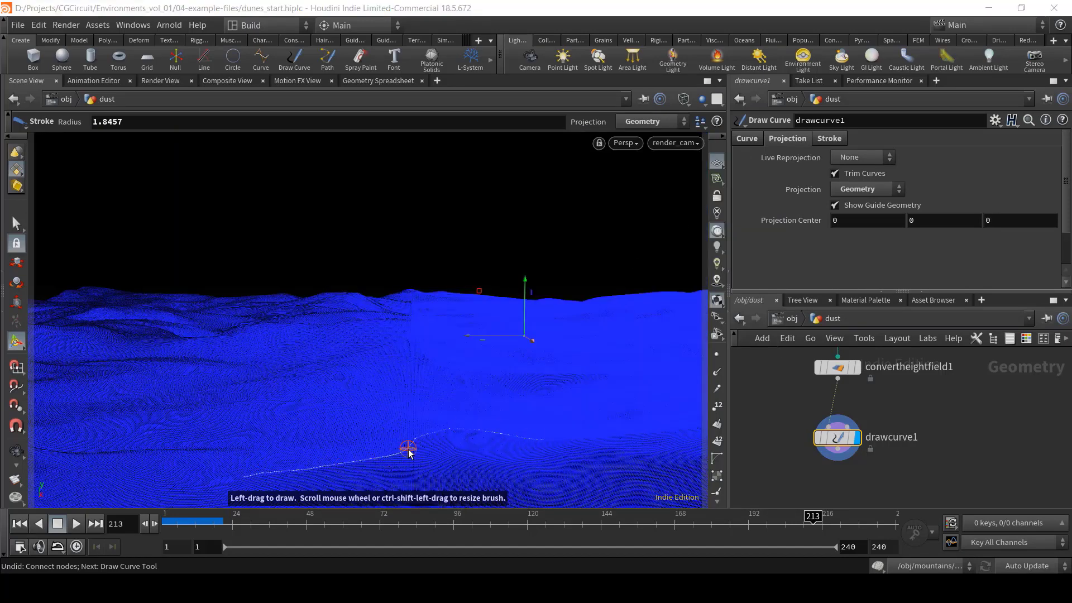
- Add a Resample node below the drawn curve and a Gas Turbulence node to the dust simulation
{"action": "key", "text": "Tab"}
{"action": "type", "text": "resample"}
{"action": "key", "text": "Return"}
{"action": "left_click", "coordinate": [717, 333]}
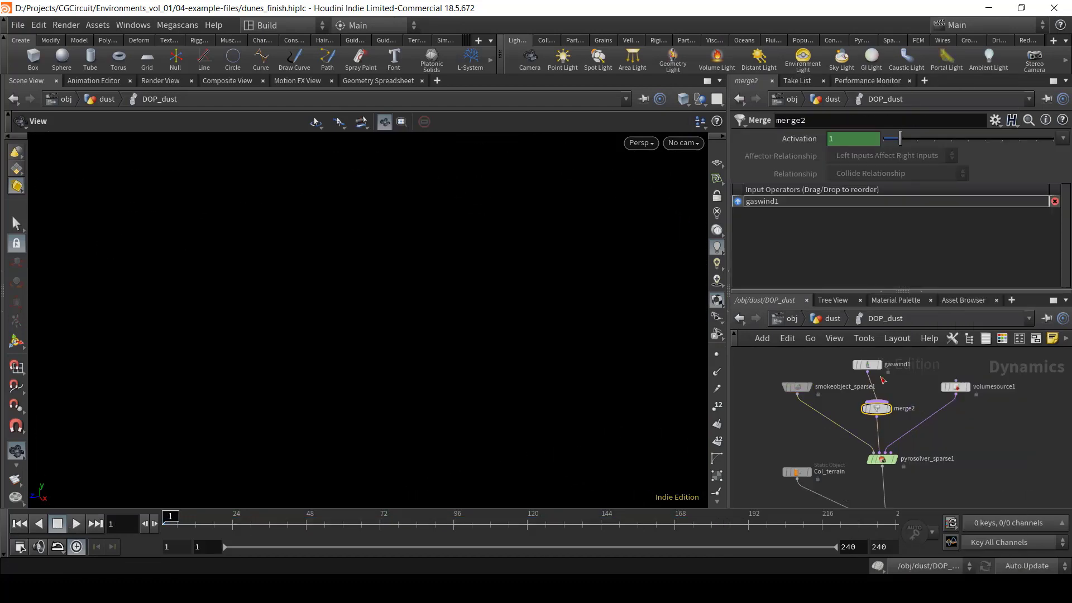
{"action": "left_click", "coordinate": [916, 389]}
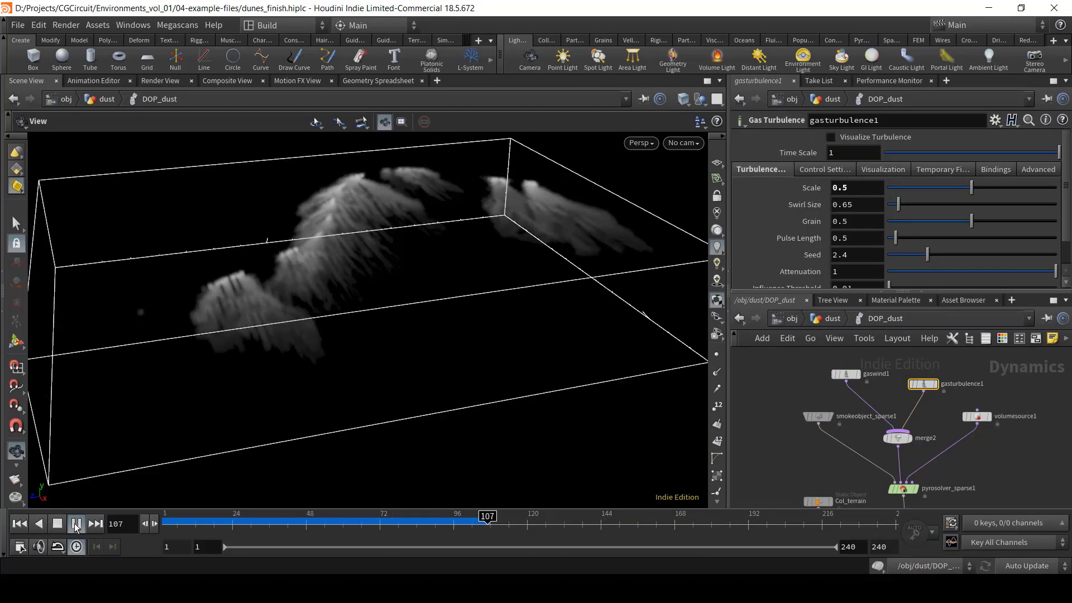